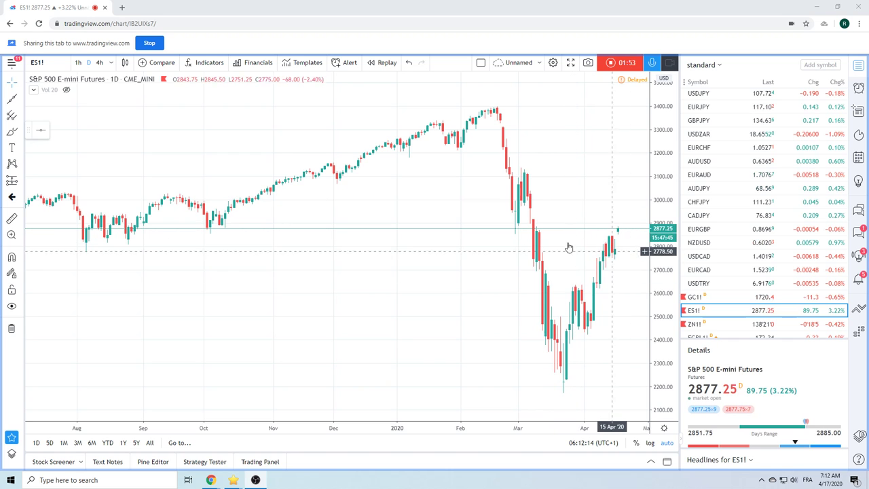
# Step: Show USDCHF from the watchlist on the 4-hour timeframe
pyautogui.scroll(3, 733, 175)
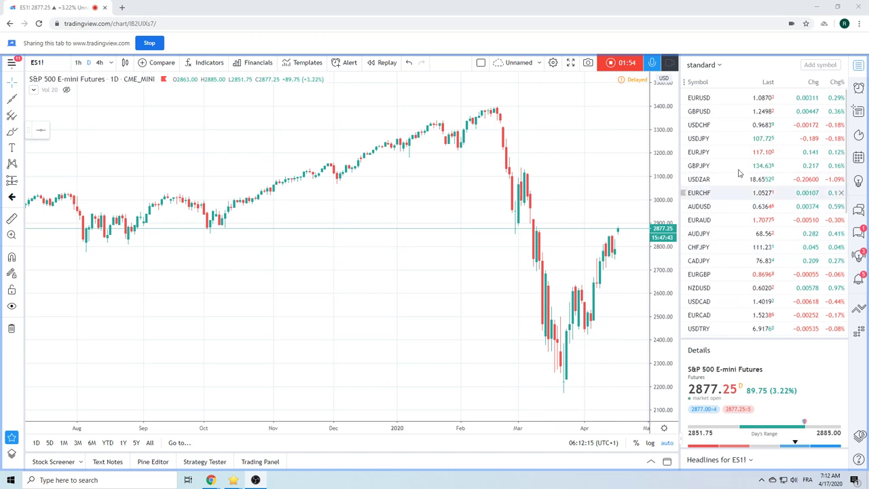
pyautogui.click(712, 127)
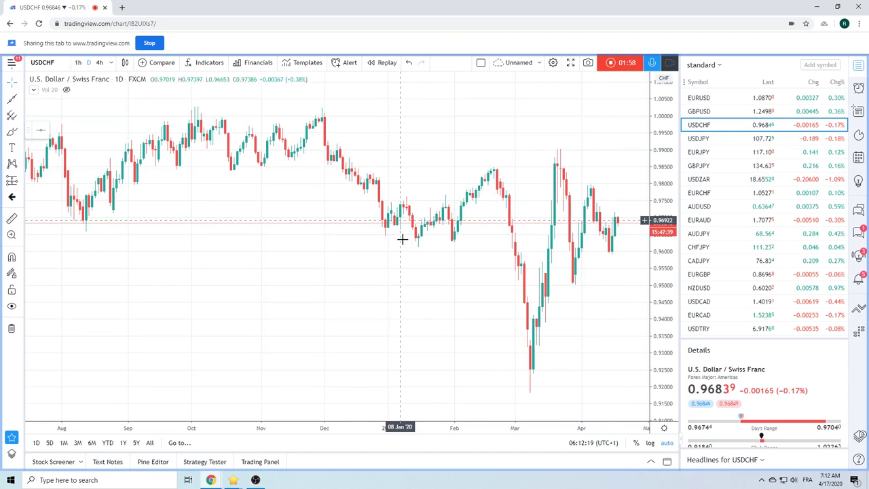
pyautogui.scroll(3, 408, 253)
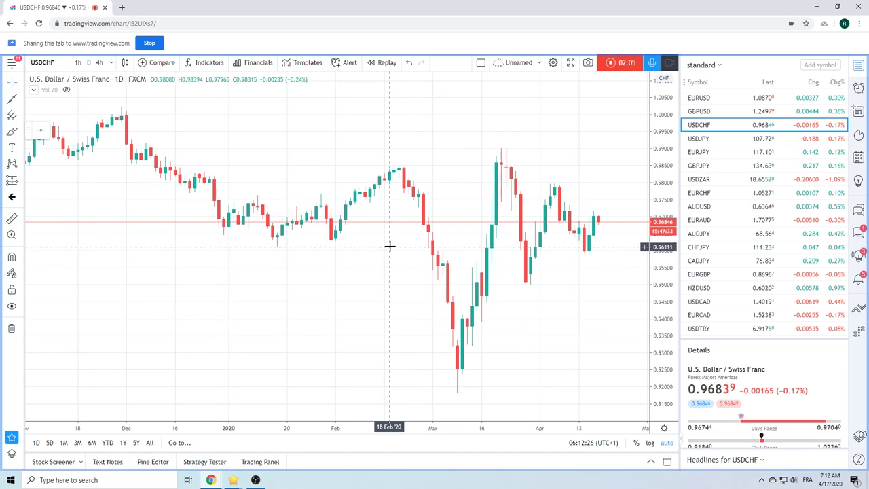
pyautogui.click(99, 62)
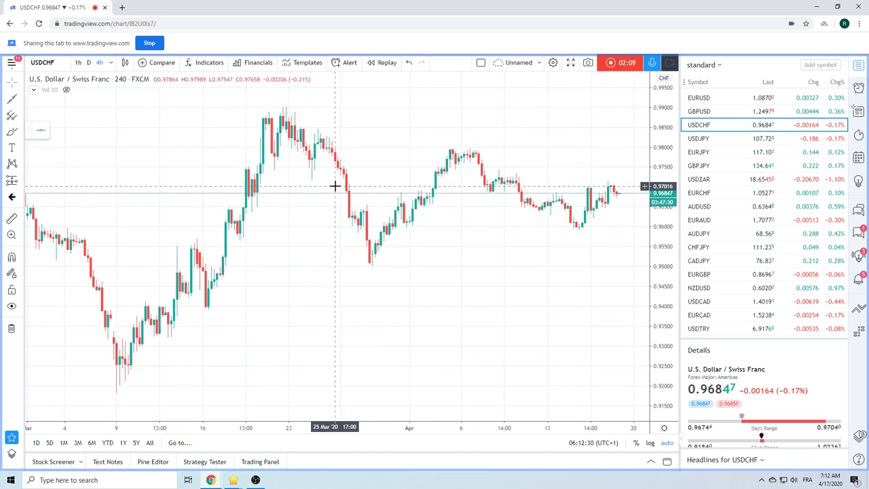
# Step: Draw an extended trend line across the 23 Mar and 07 Apr highs
pyautogui.scroll(-3, 335, 184)
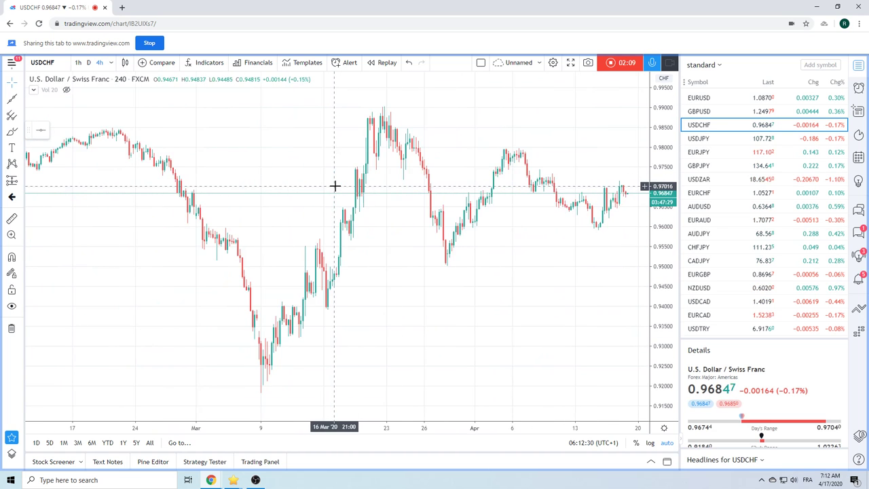
pyautogui.click(21, 99)
pyautogui.click(75, 263)
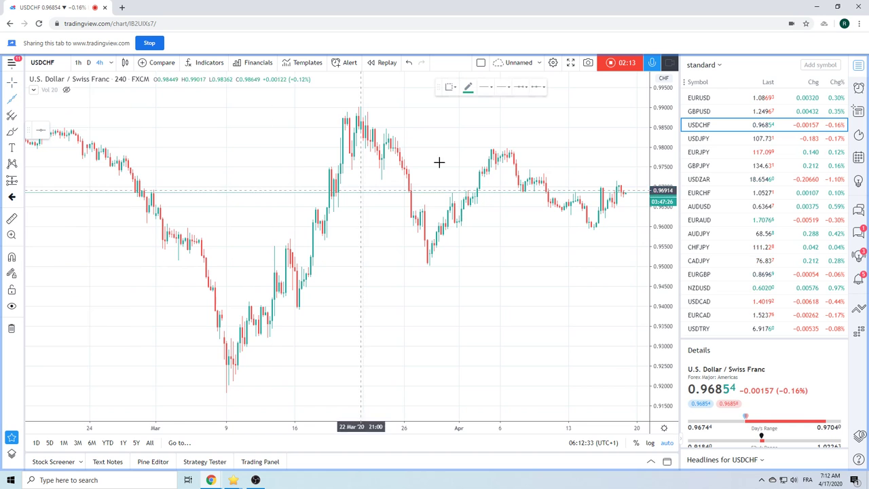
pyautogui.moveTo(363, 105); pyautogui.dragTo(516, 150)
pyautogui.scroll(3, 577, 294)
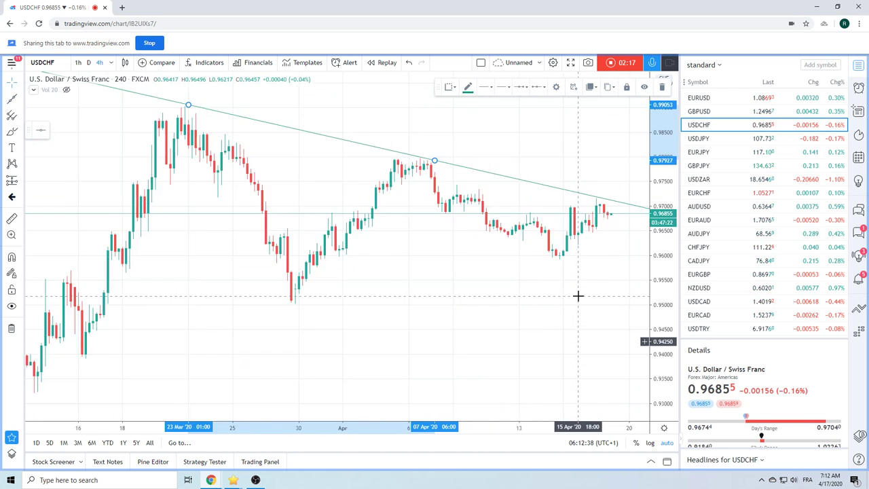
pyautogui.scroll(-2, 617, 152)
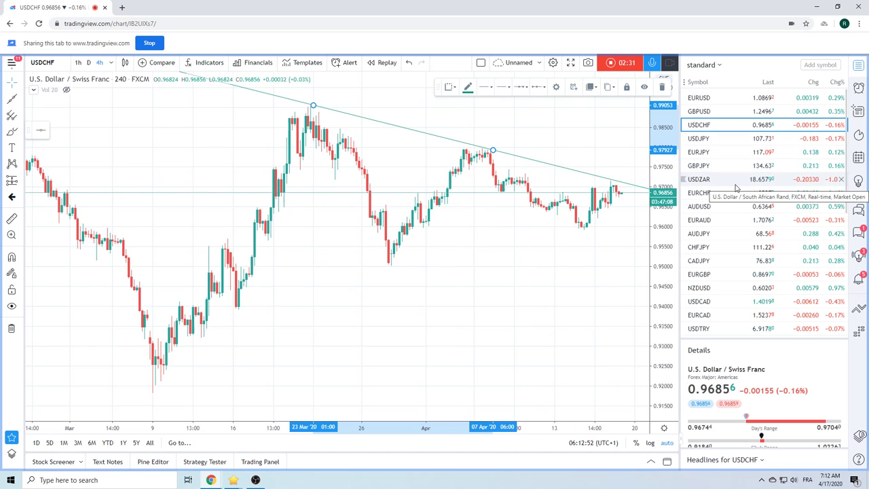
# Step: View the USDJPY 4-hour chart zoomed out, then step down to EURJPY
pyautogui.click(697, 138)
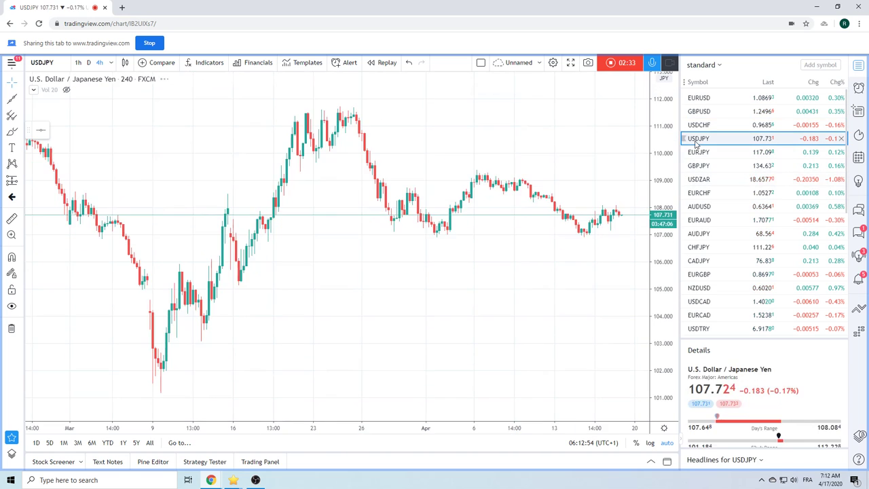
pyautogui.scroll(-4, 410, 247)
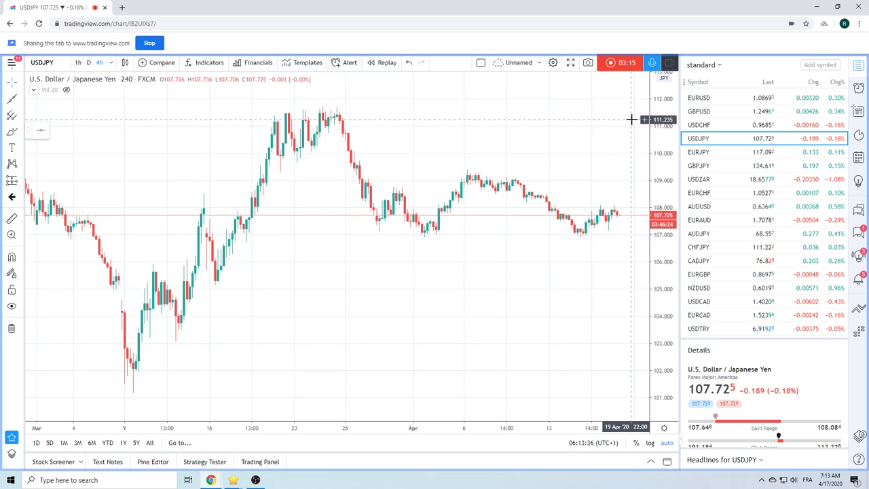
pyautogui.press('Down')
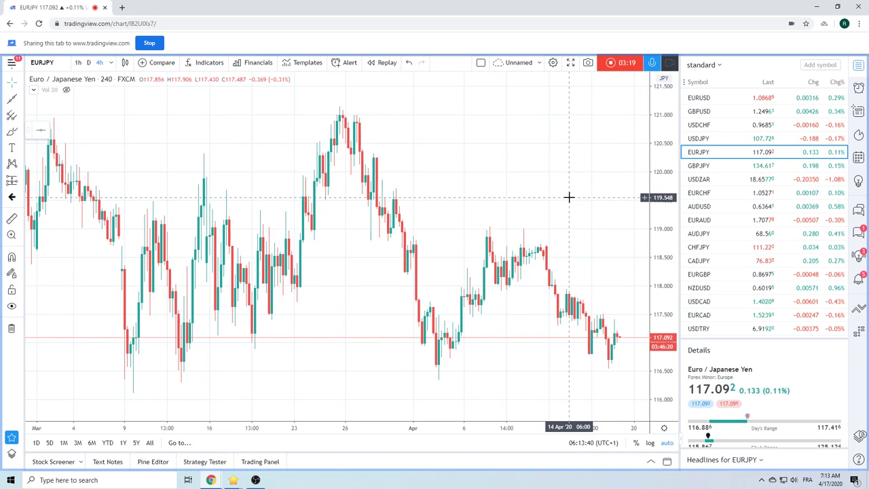
# Step: Switch to daily candles and view USDJPY, EURJPY, then GBPJPY in turn
pyautogui.click(88, 63)
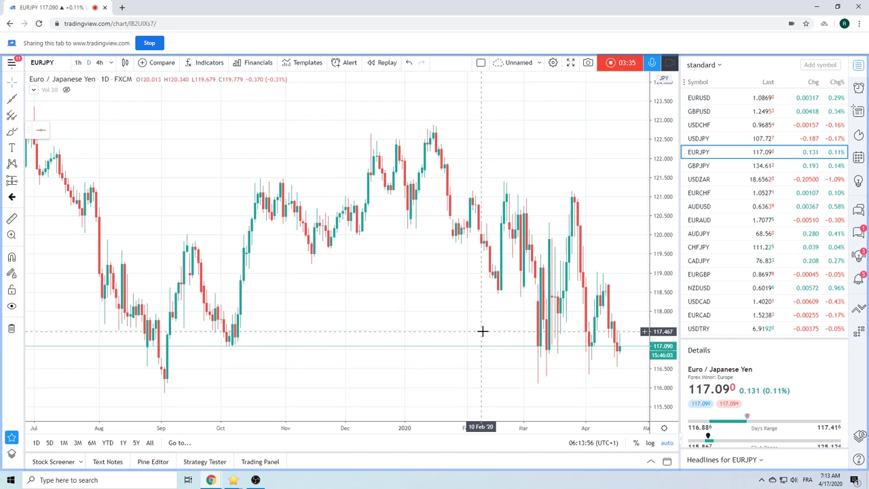
pyautogui.click(696, 139)
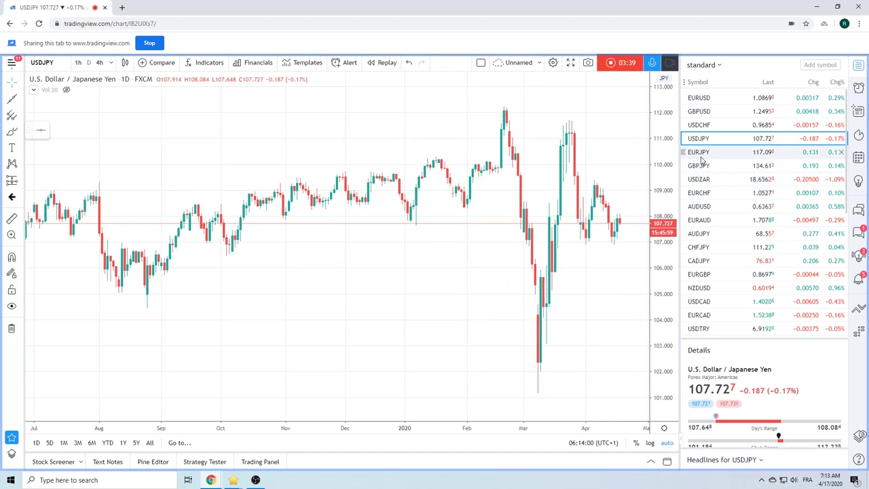
pyautogui.click(699, 152)
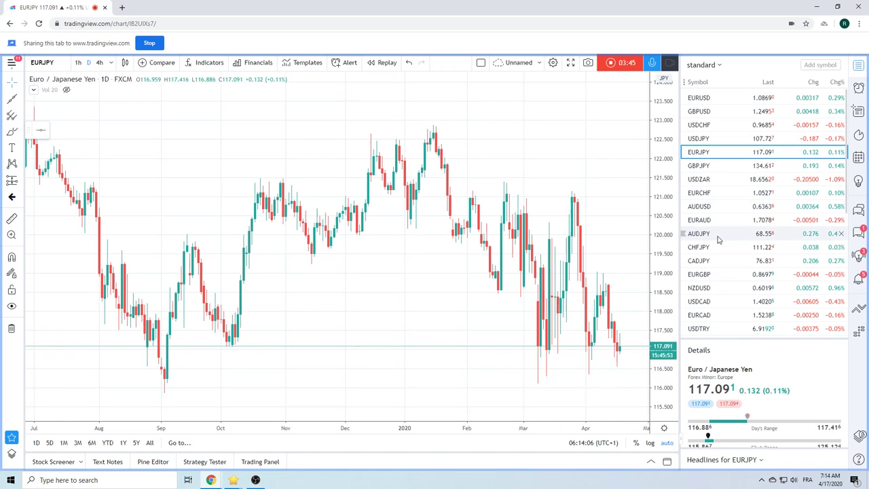
pyautogui.click(701, 166)
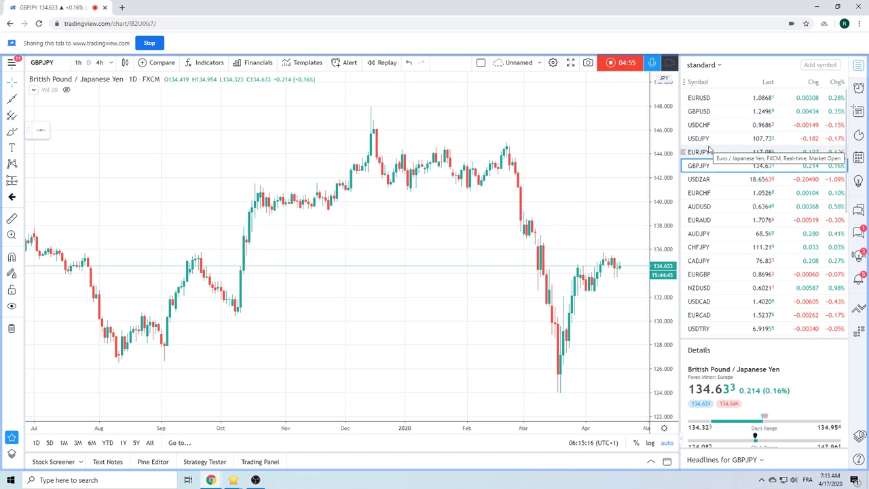
# Step: Load the USDZAR daily chart, trading at 18.6576
pyautogui.click(703, 180)
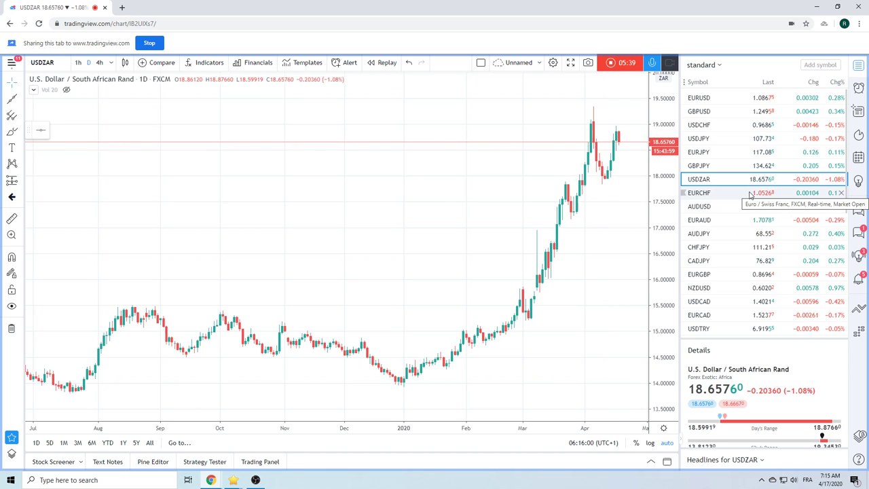
# Step: View AUDUSD, then AUDJPY daily, and scroll the watchlist toward the futures
pyautogui.click(713, 206)
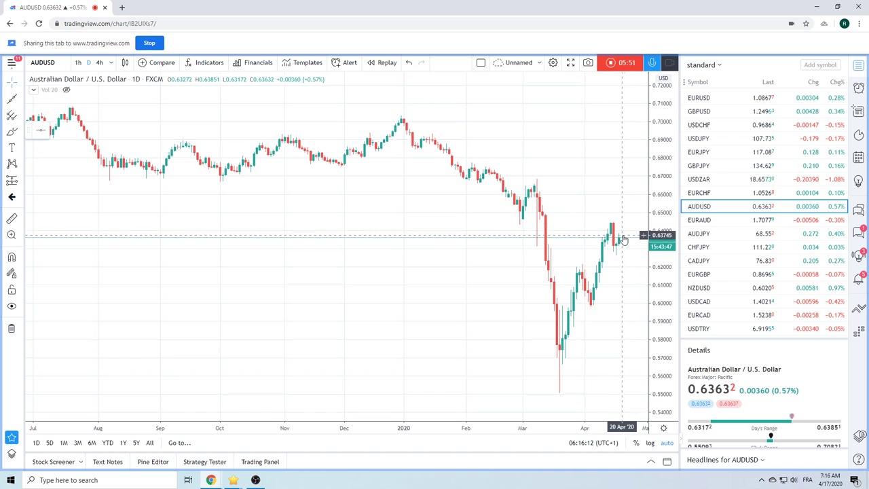
pyautogui.click(708, 235)
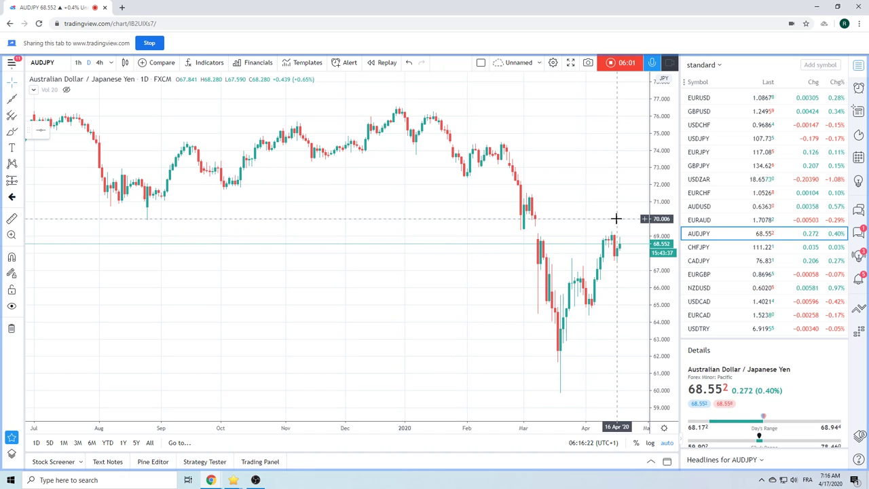
pyautogui.scroll(-3, 746, 216)
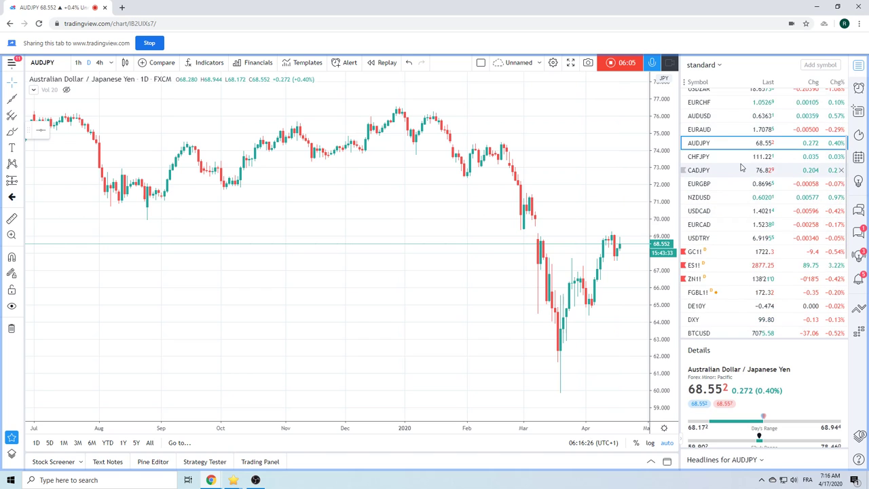
# Step: Load the GC1! Gold Futures daily chart with its rising trend line
pyautogui.click(696, 252)
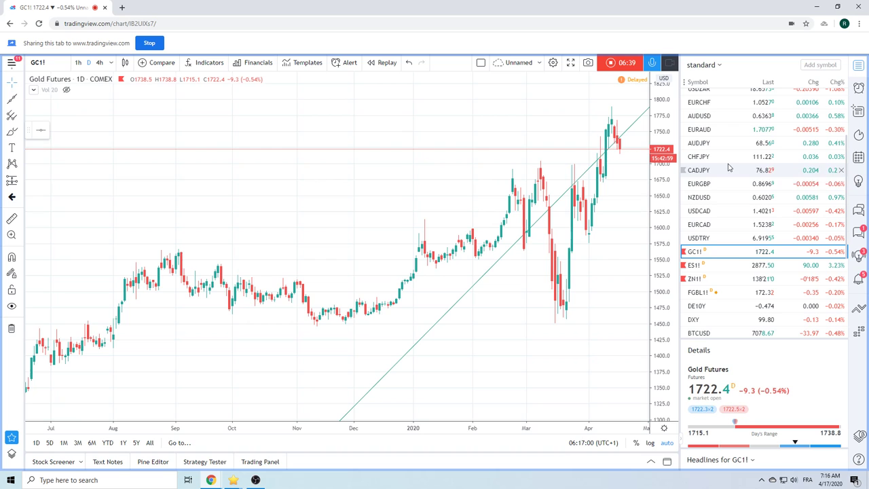
pyautogui.scroll(-2, 729, 167)
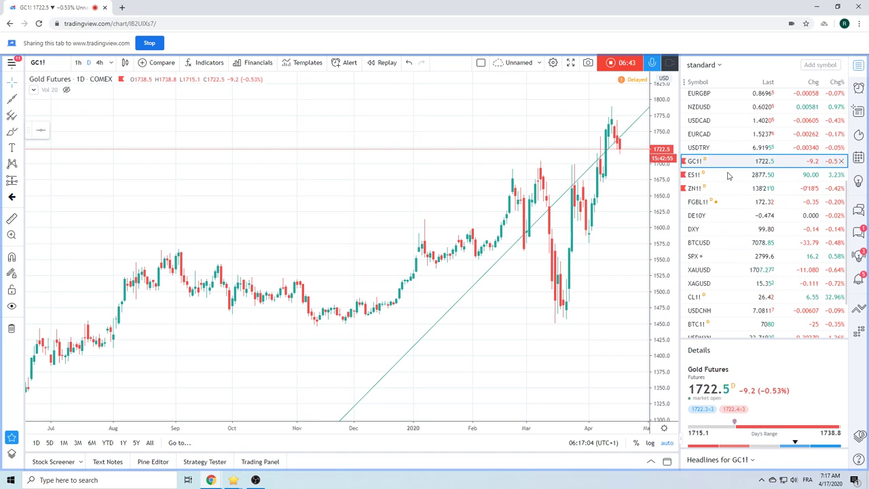
pyautogui.scroll(-1, 729, 188)
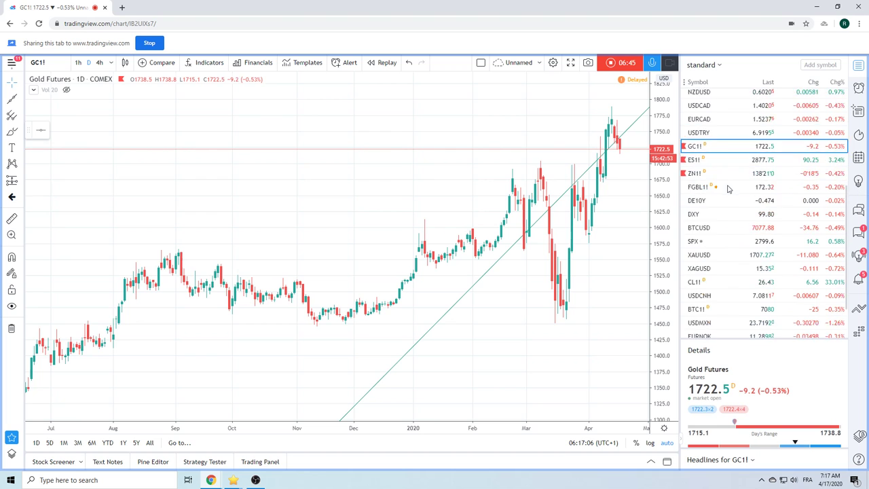
pyautogui.scroll(-1, 728, 188)
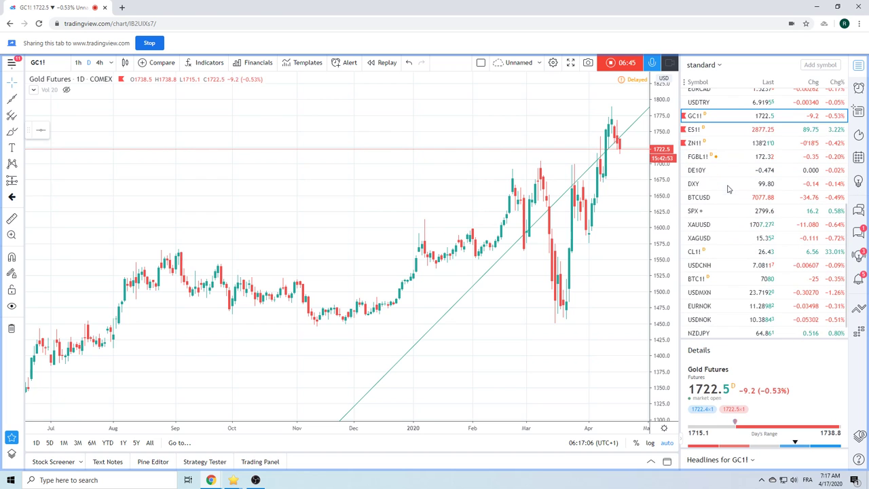
# Step: Check USDNOK, then load the CL1! Light Crude Oil Futures daily chart
pyautogui.click(725, 324)
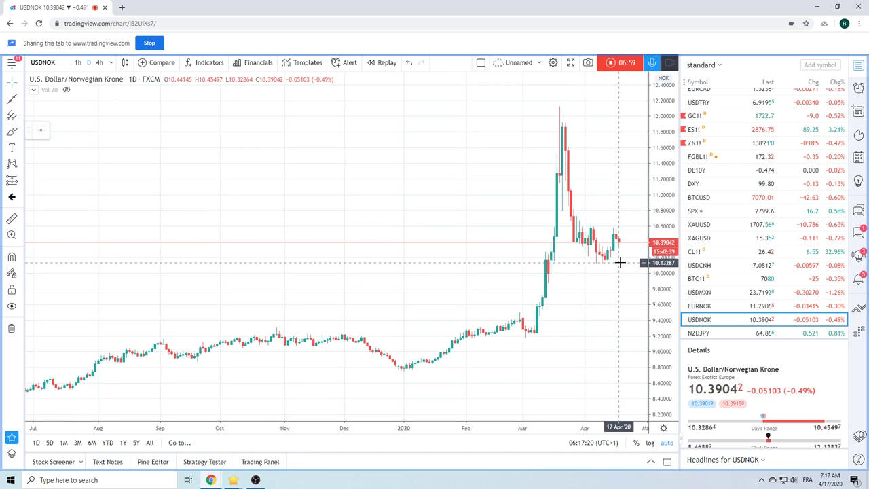
pyautogui.click(708, 254)
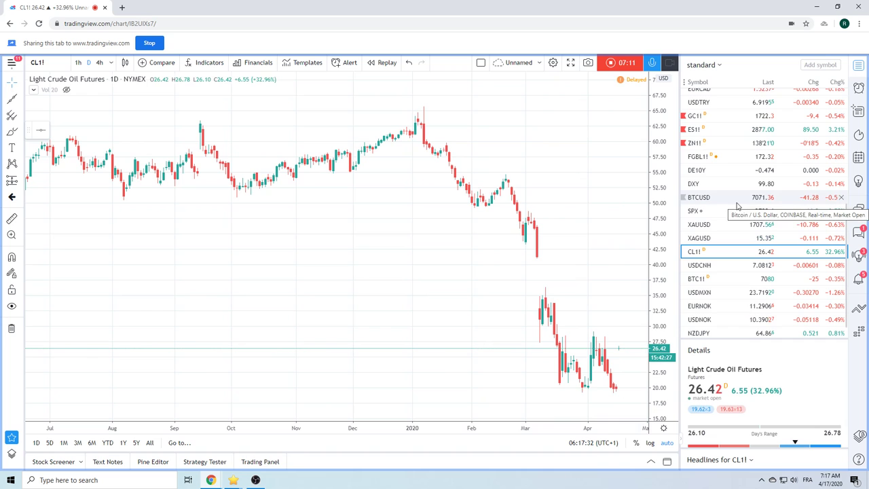
pyautogui.scroll(-1, 738, 207)
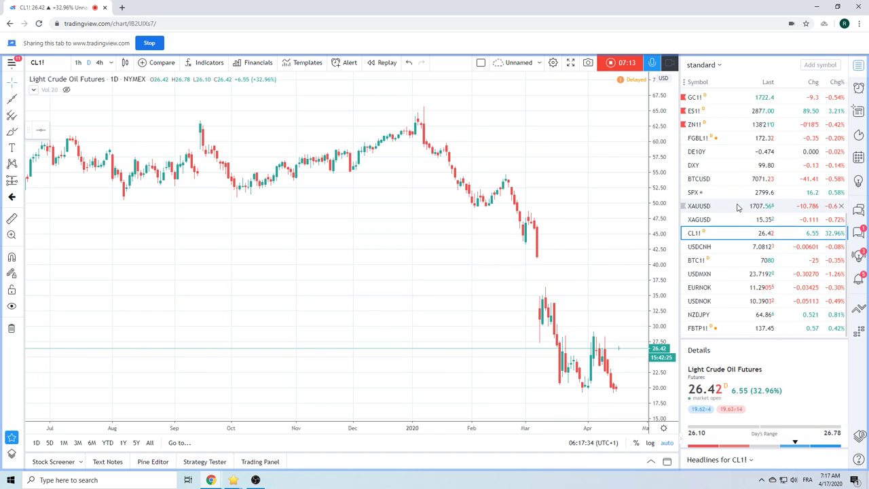
pyautogui.scroll(4, 739, 207)
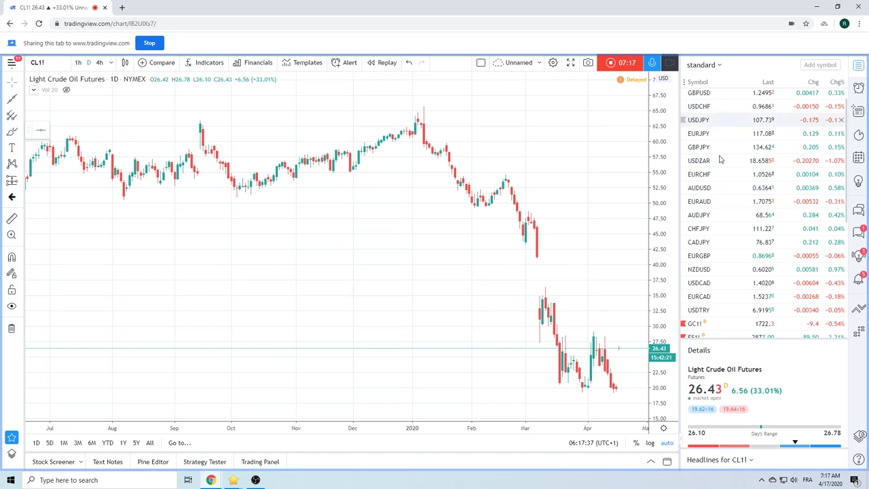
pyautogui.scroll(1, 738, 224)
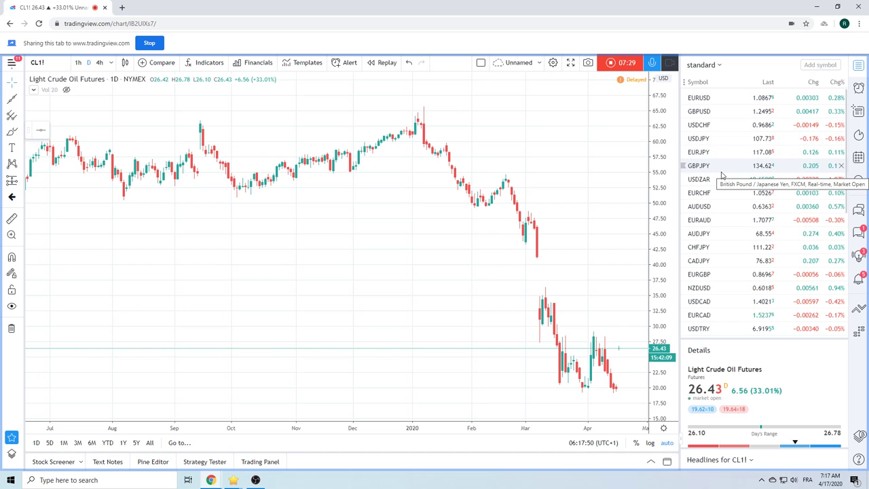
# Step: Return to USDCHF on 4-hour candles, price sitting under its descending trend line
pyautogui.click(703, 127)
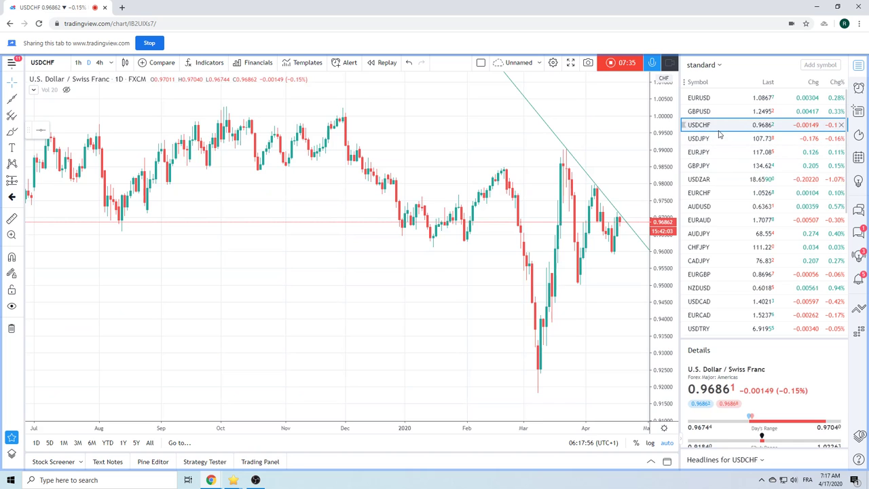
pyautogui.click(99, 62)
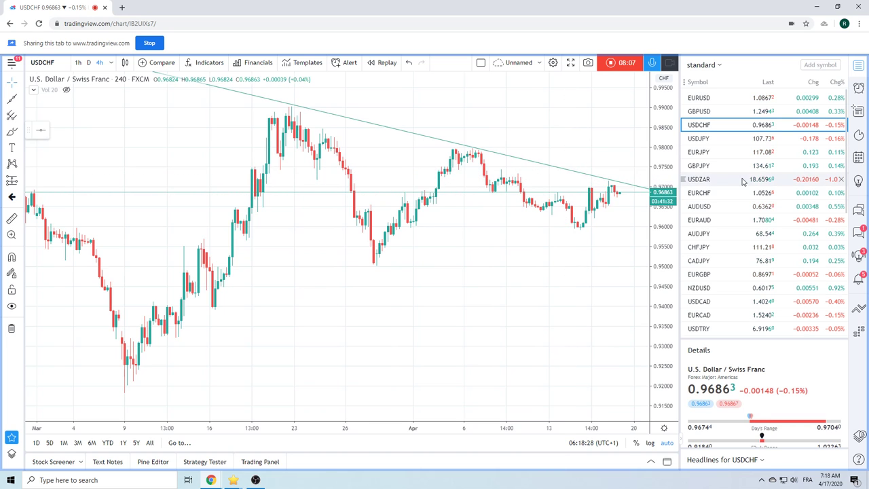
pyautogui.scroll(-1, 743, 181)
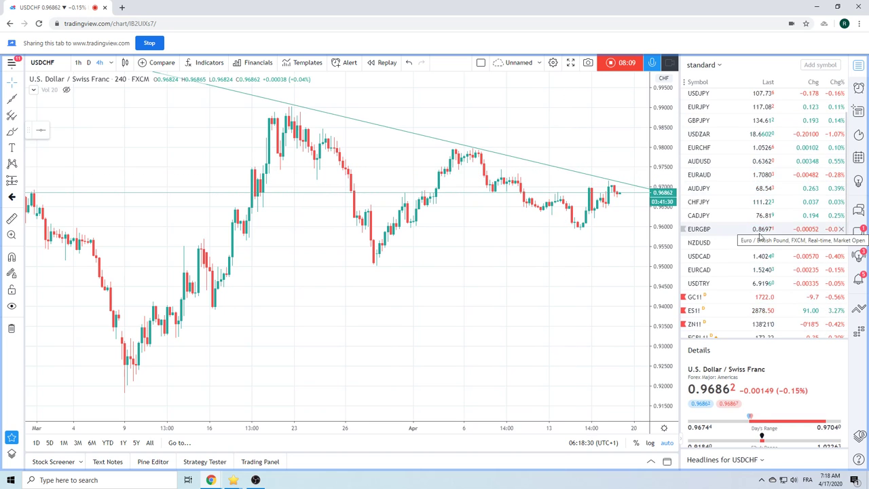
pyautogui.scroll(1, 763, 238)
pyautogui.scroll(-3, 765, 241)
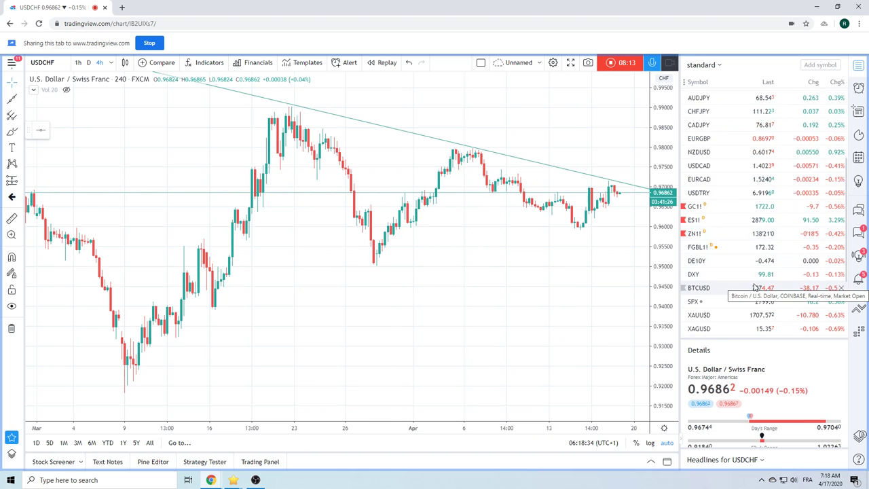
# Step: Review FGBL1! Euro Bund, then load the FBTP1! Euro-BTP 4-hour chart zoomed out
pyautogui.click(734, 249)
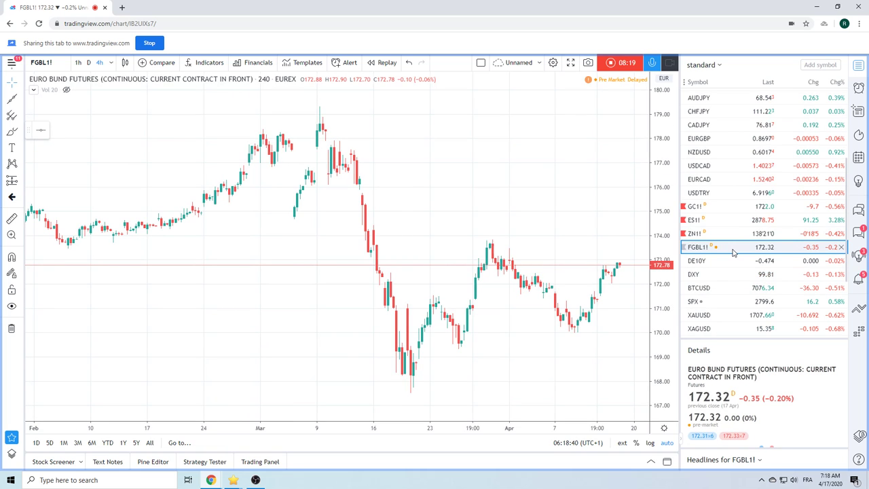
pyautogui.scroll(-3, 733, 253)
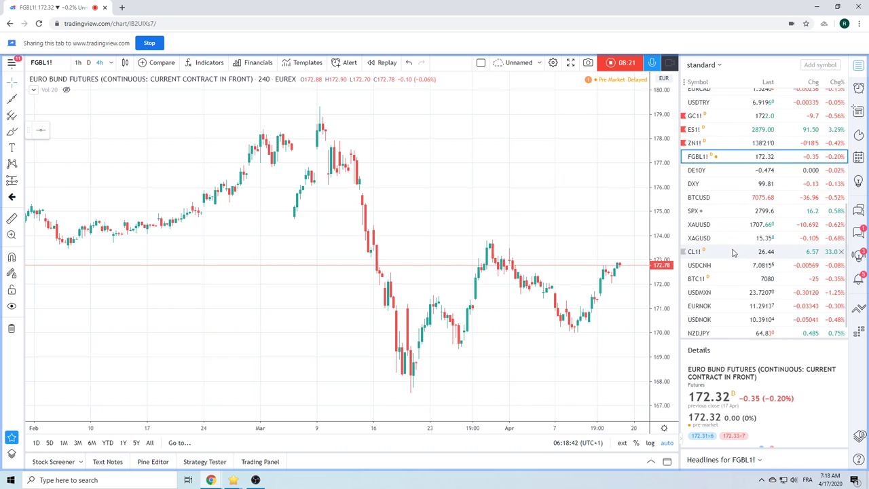
pyautogui.scroll(-1, 733, 253)
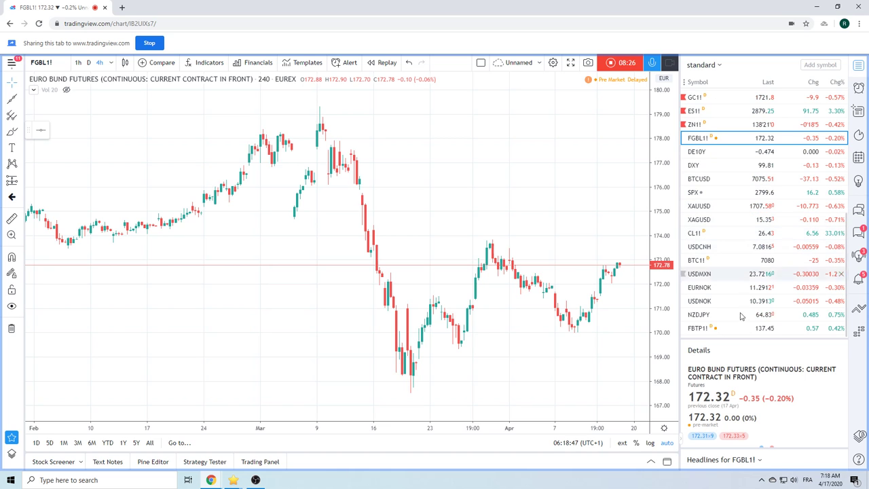
pyautogui.click(701, 329)
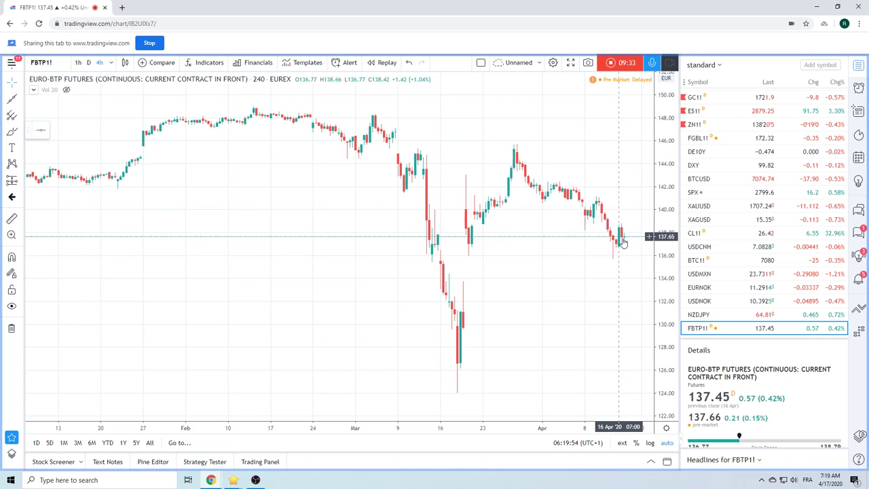
pyautogui.scroll(-2, 603, 232)
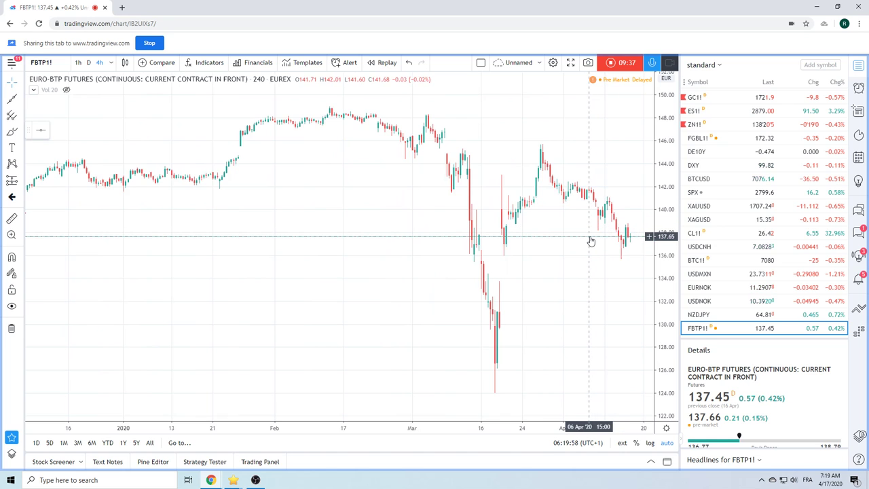
# Step: Put the FBTP1! chart on the daily timeframe and look around it
pyautogui.click(89, 62)
pyautogui.scroll(2, 441, 249)
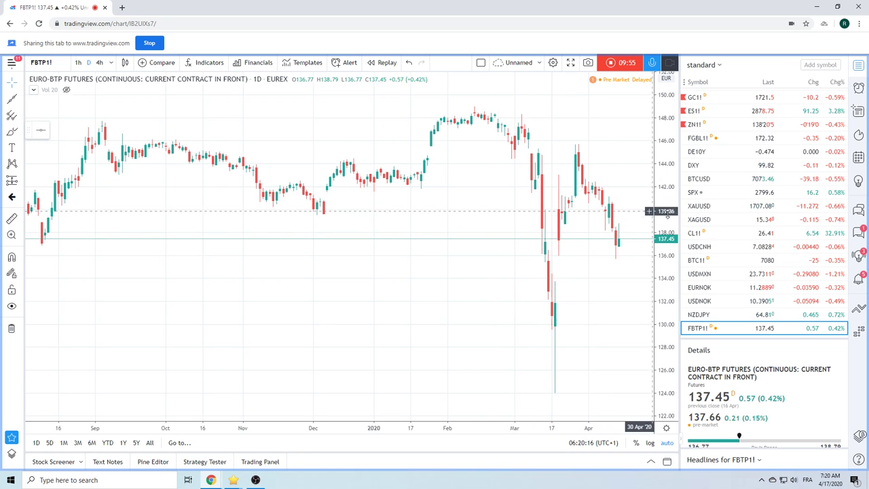
pyautogui.scroll(1, 740, 228)
pyautogui.scroll(5, 740, 228)
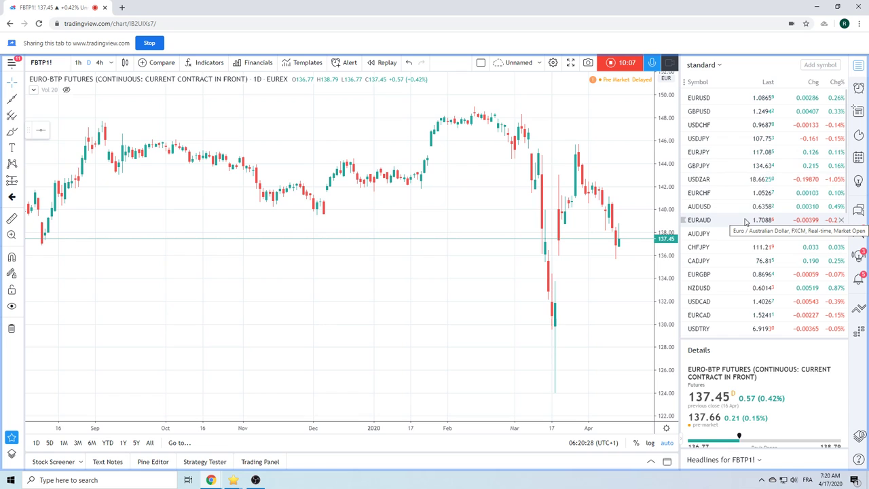
pyautogui.scroll(-1, 745, 220)
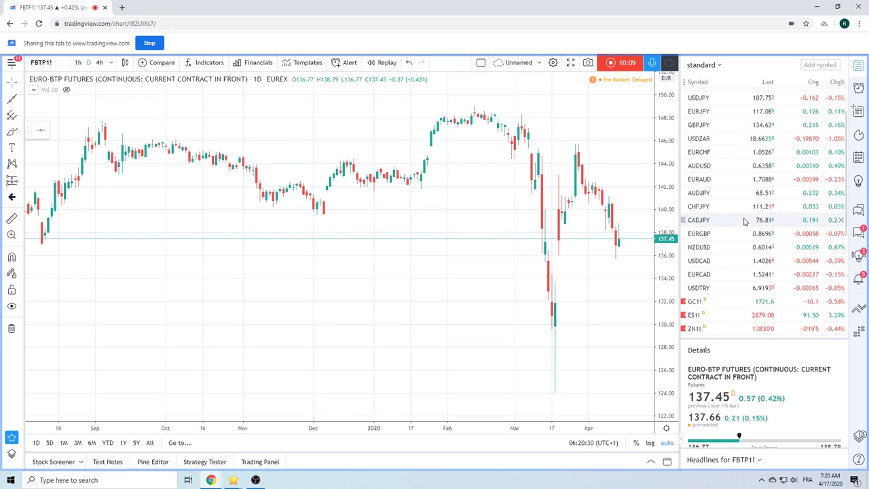
pyautogui.scroll(1, 745, 220)
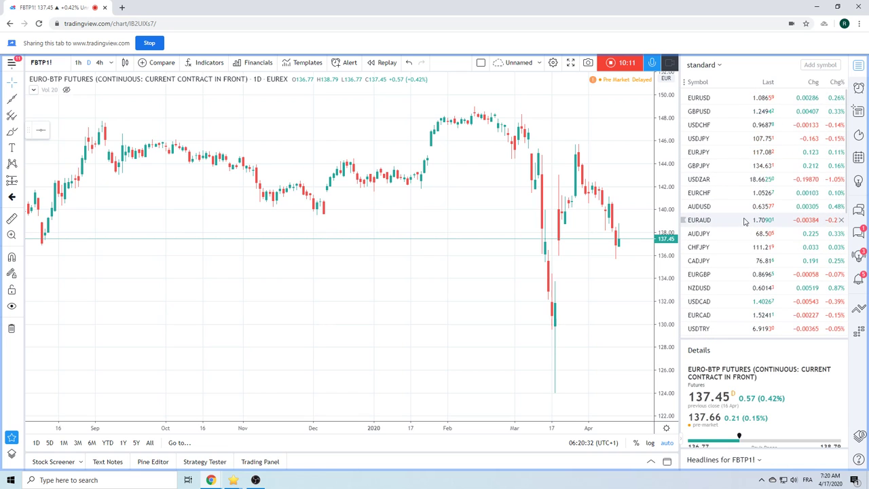